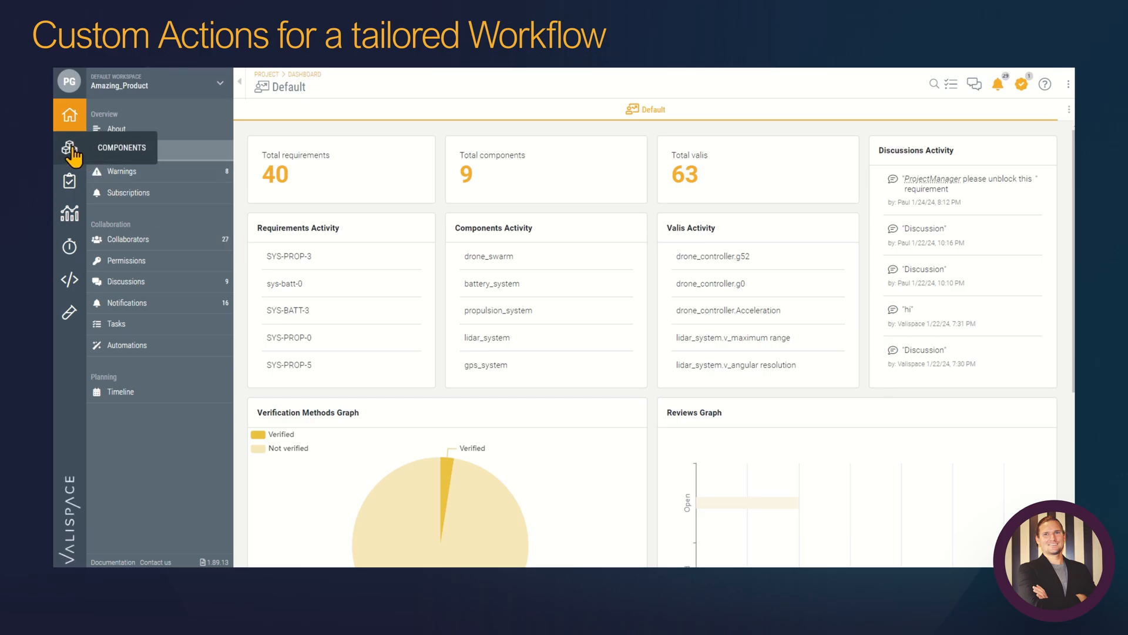
# - Run the Transform Identifier to Lower Case custom action on requirement SYS-PROP-0 in Propulsion_system_Spec
pyautogui.click(70, 183)
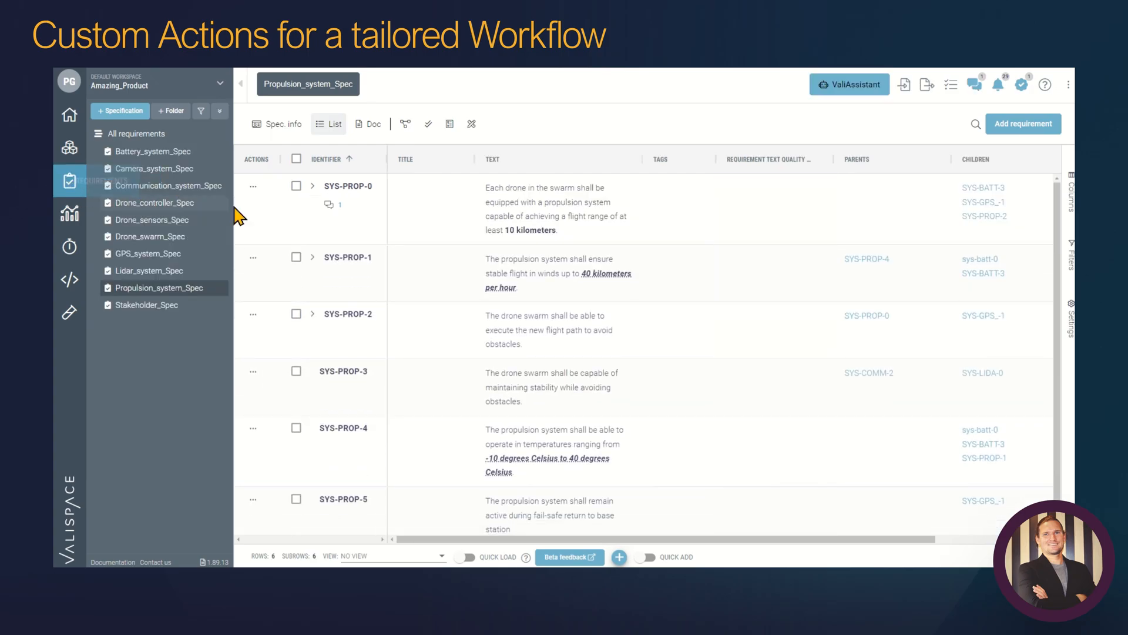
pyautogui.click(253, 187)
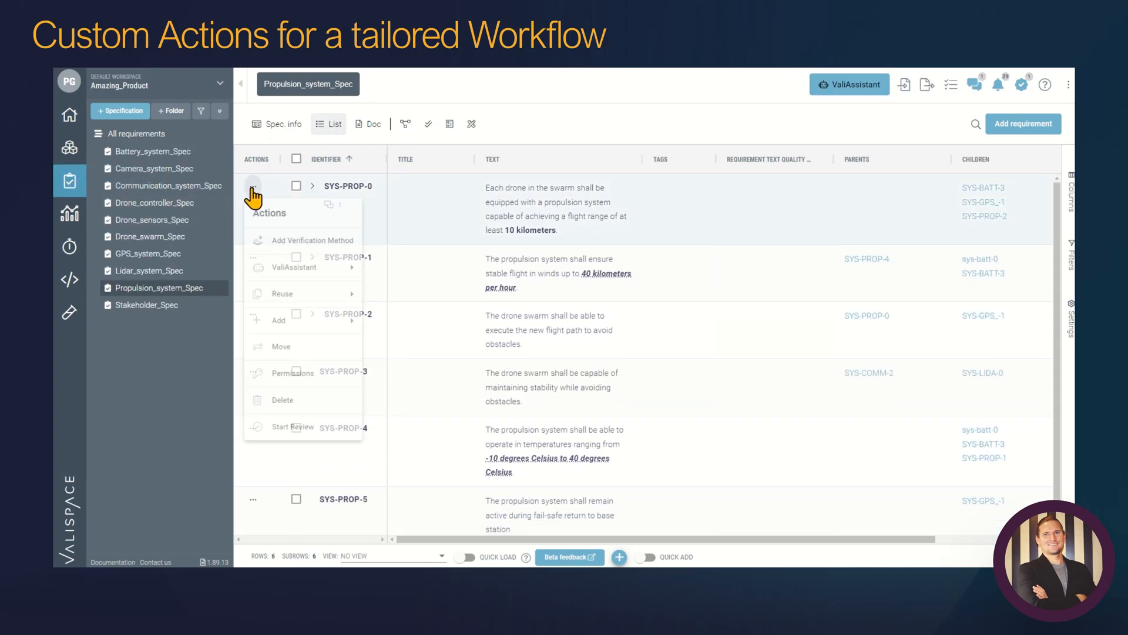
pyautogui.moveTo(306, 274)
pyautogui.moveTo(441, 394)
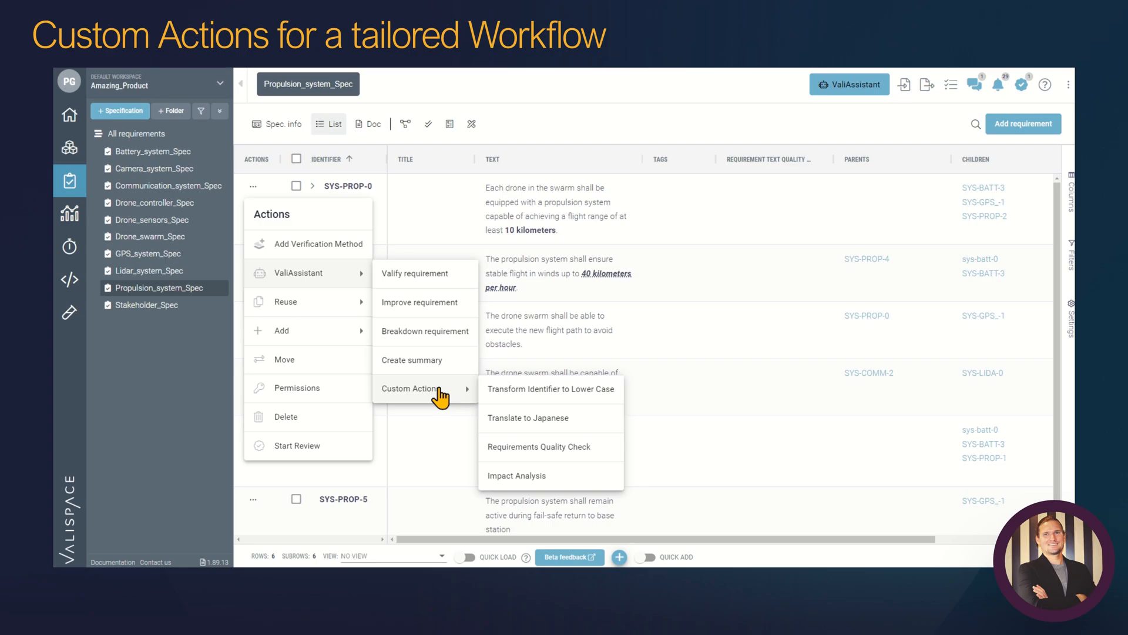
pyautogui.click(549, 390)
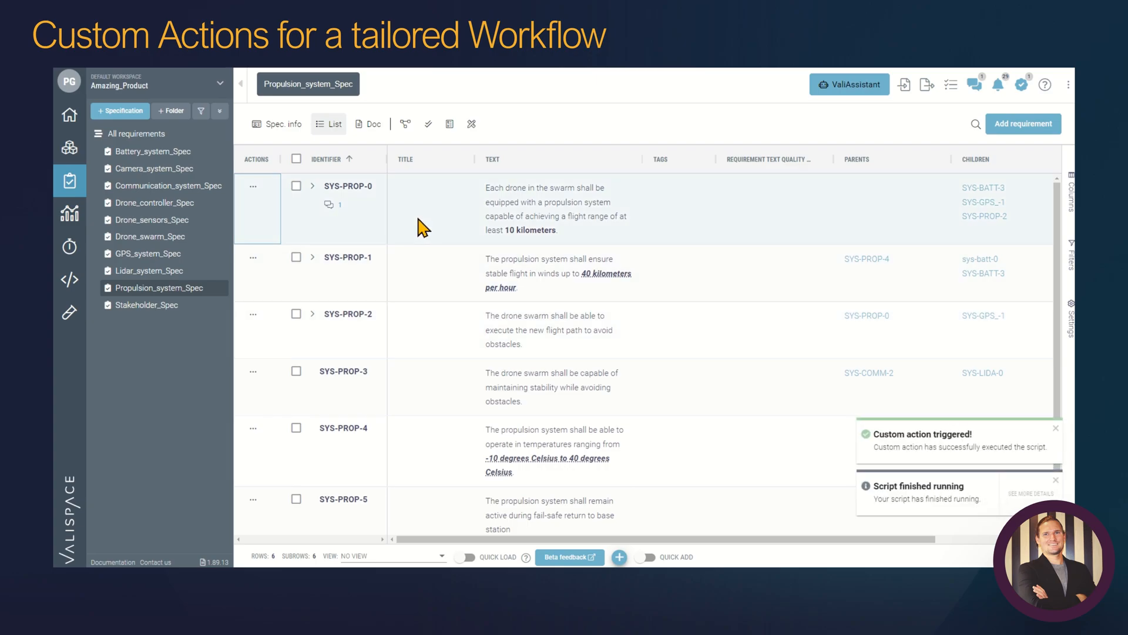
# - Run the Translate to Japanese and Requirements Quality Check custom actions on the first requirement, sys-prop-0
pyautogui.click(252, 186)
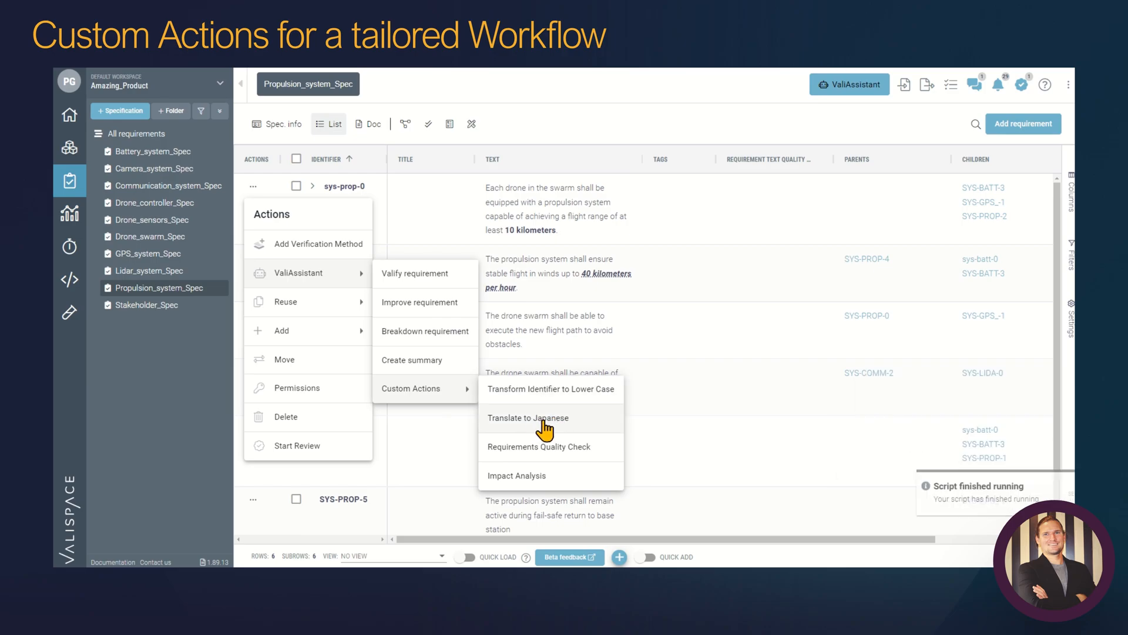
pyautogui.click(542, 419)
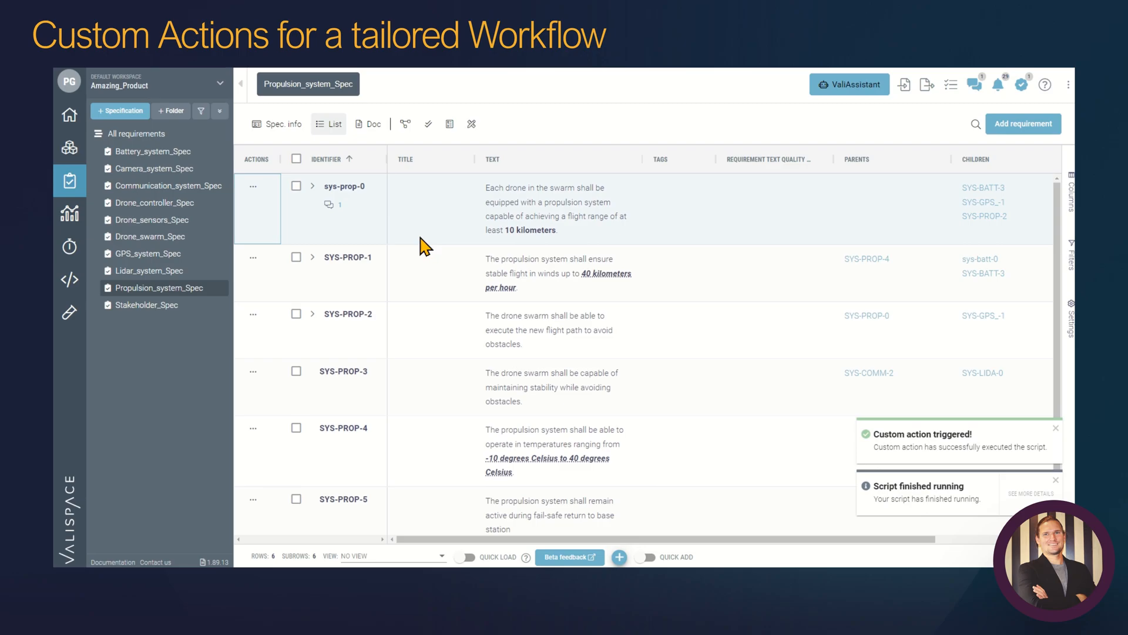
pyautogui.click(253, 187)
pyautogui.moveTo(315, 272)
pyautogui.moveTo(428, 390)
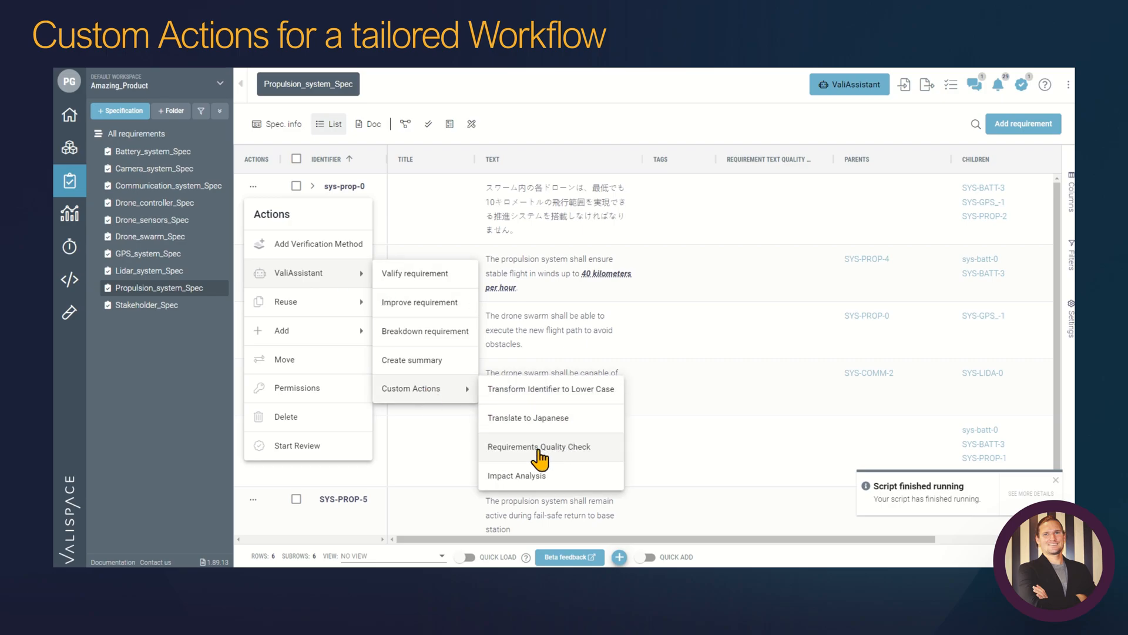
pyautogui.click(596, 451)
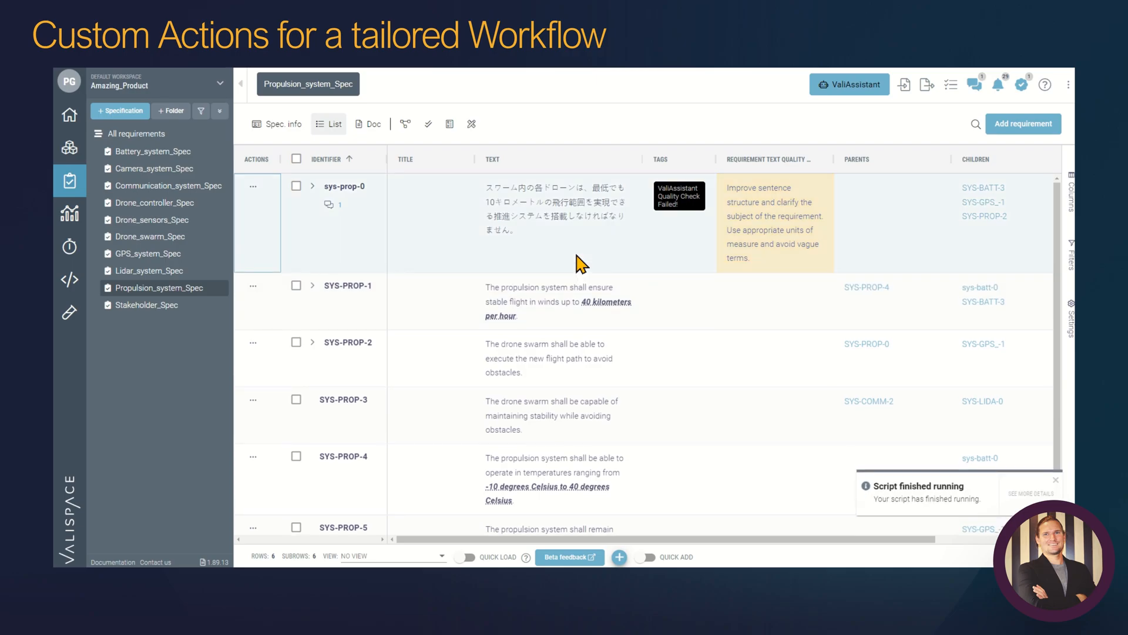
# - Run the Impact Analysis custom action on requirement sys-prop-0
pyautogui.click(253, 186)
pyautogui.moveTo(329, 280)
pyautogui.moveTo(433, 390)
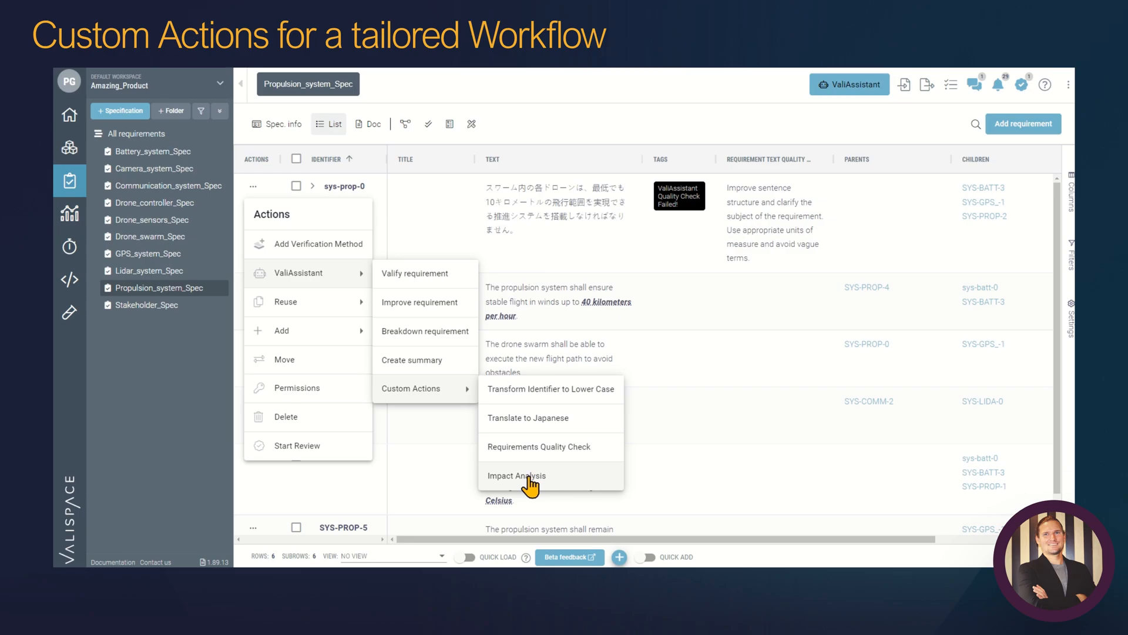
pyautogui.click(529, 477)
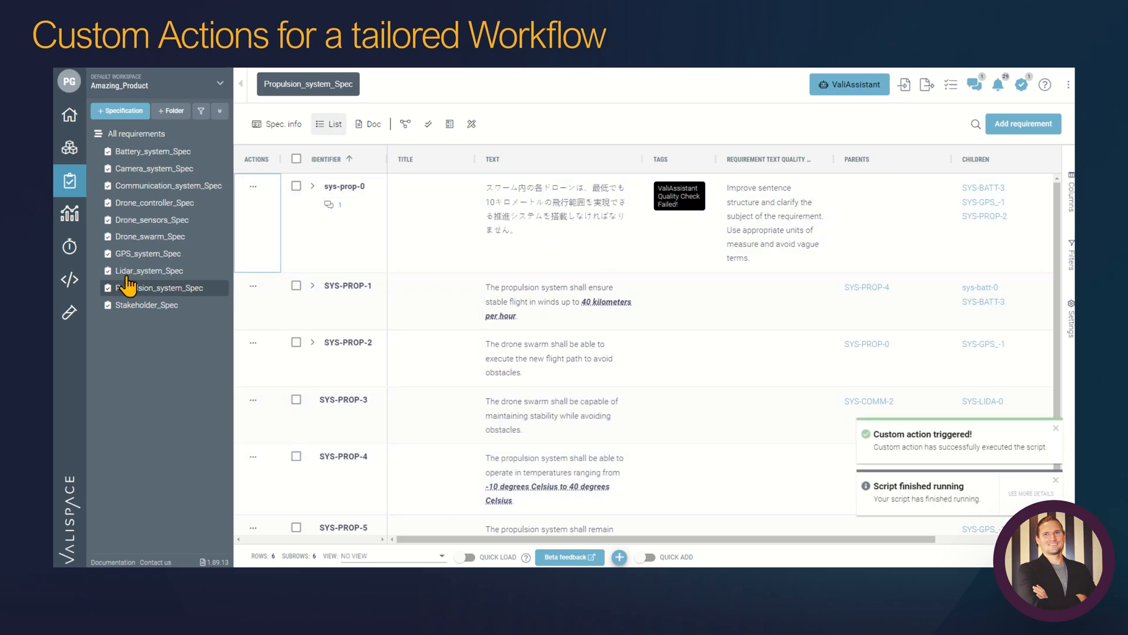
# - Open the ValiAssistant Change-Impact Report from the ValiAssistant Reports folder in the project's analyses
pyautogui.click(68, 217)
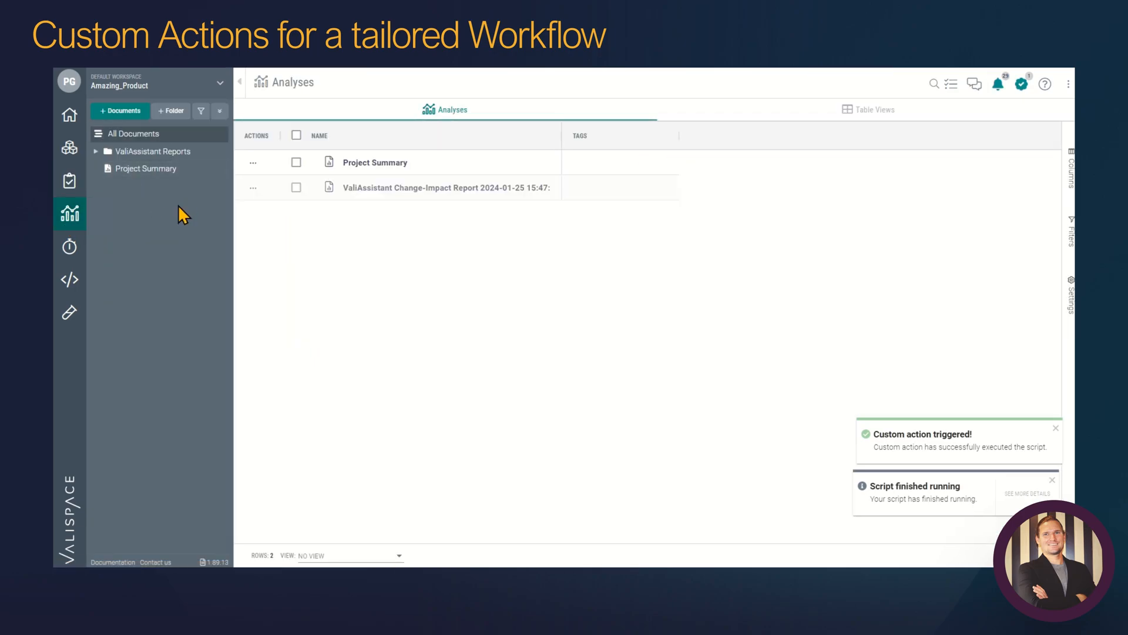
pyautogui.click(105, 152)
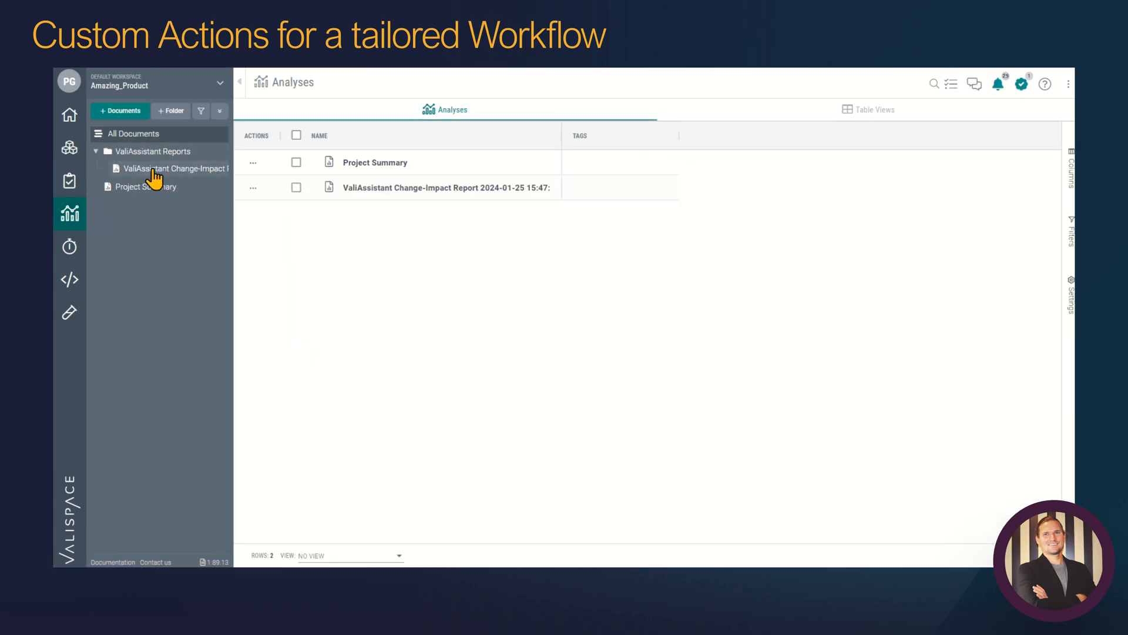
pyautogui.click(149, 170)
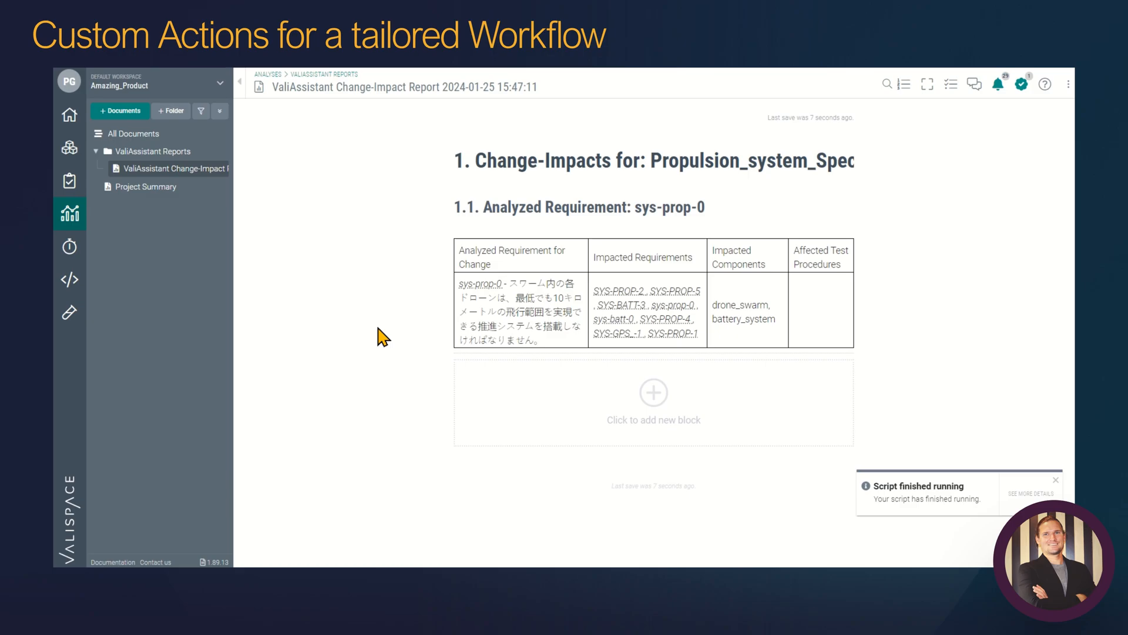
# - Create a Python script named "translate" from the Translate requirement template in the Custom actions category
pyautogui.click(69, 280)
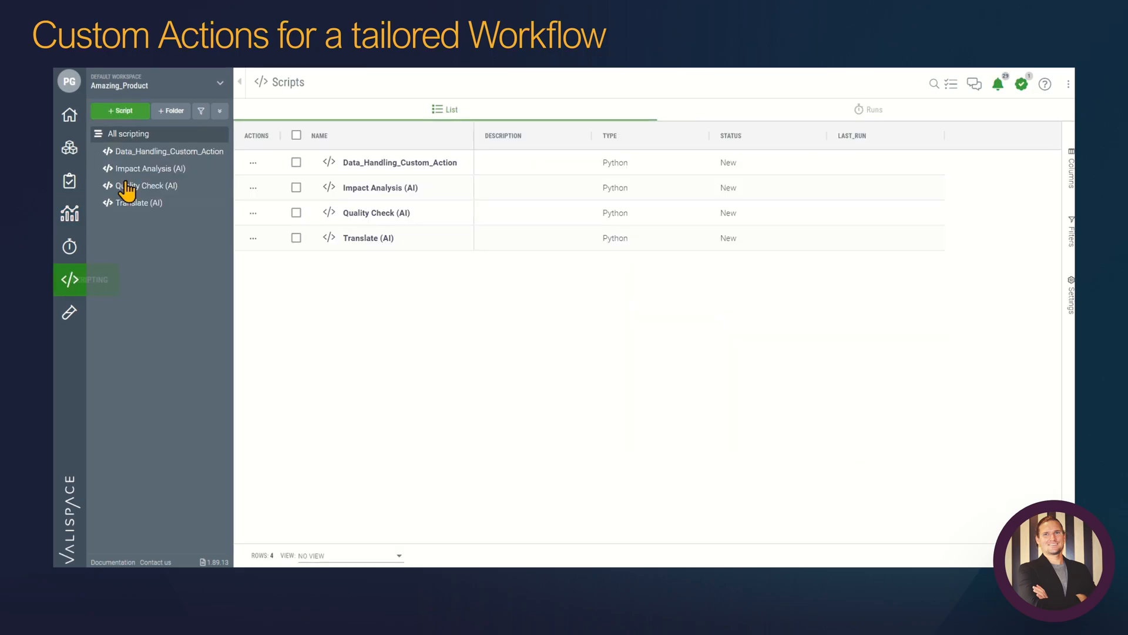
pyautogui.click(144, 111)
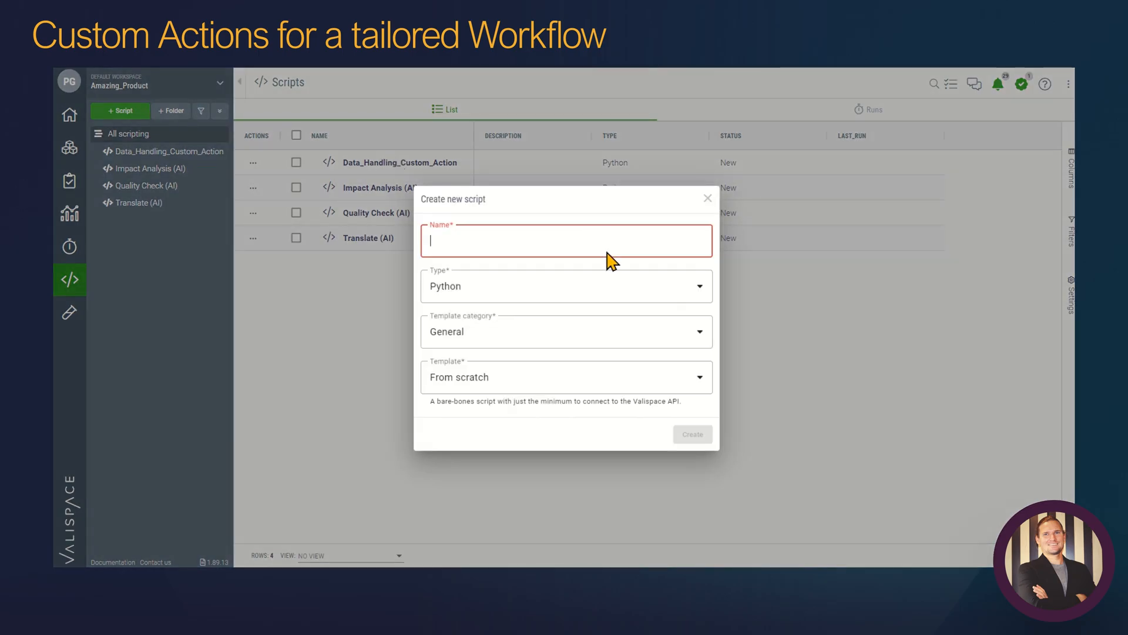
pyautogui.click(556, 342)
pyautogui.click(511, 502)
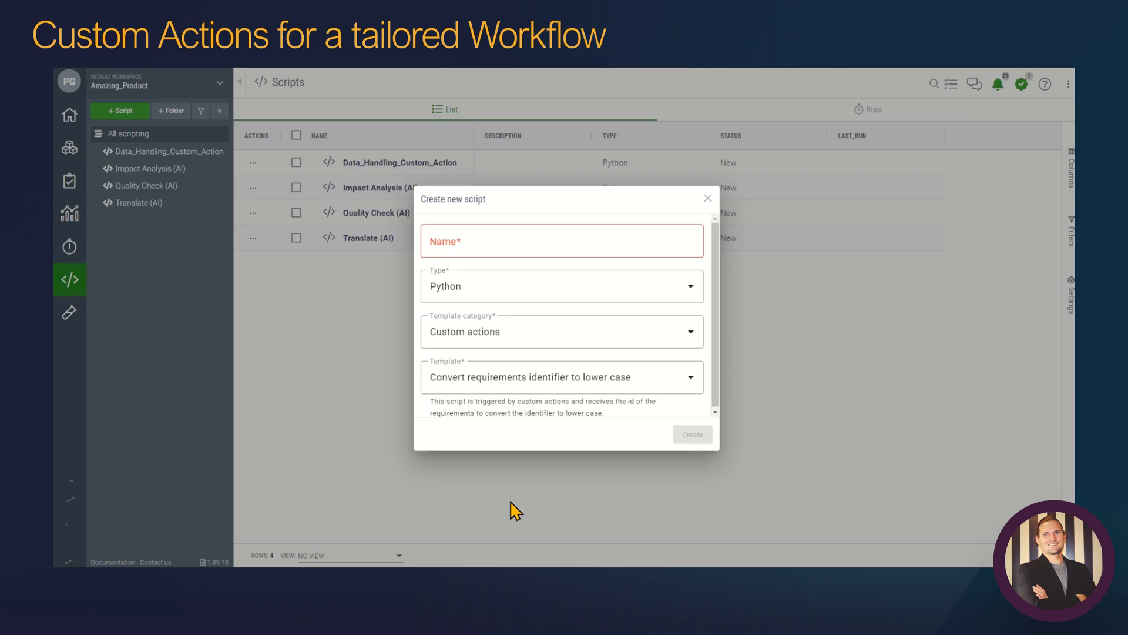
pyautogui.click(513, 379)
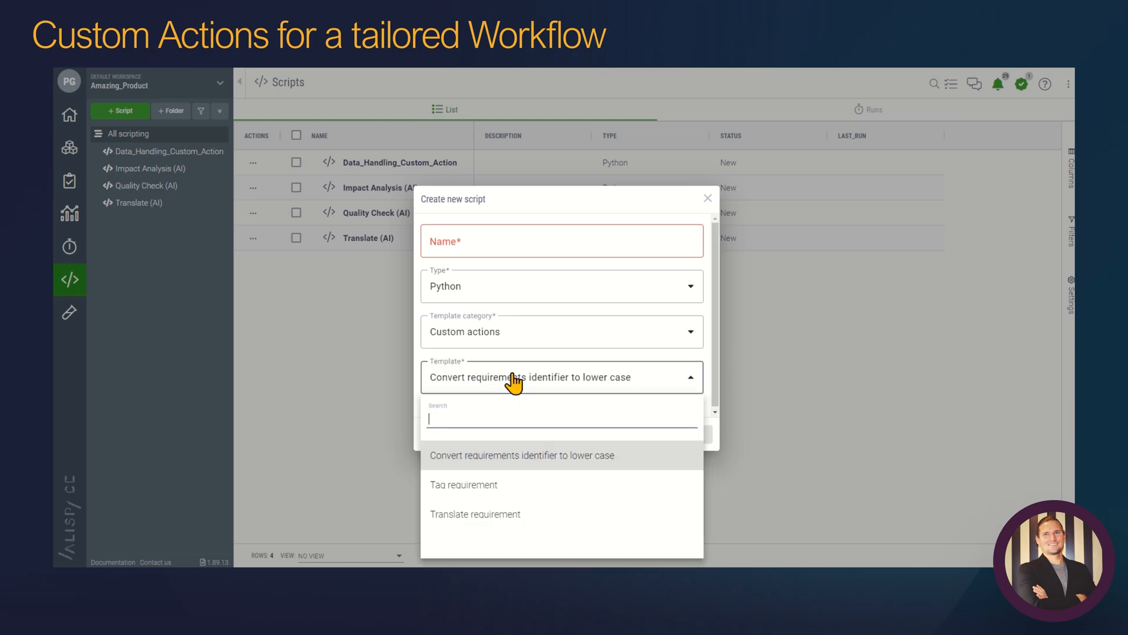
pyautogui.click(504, 520)
pyautogui.click(507, 241)
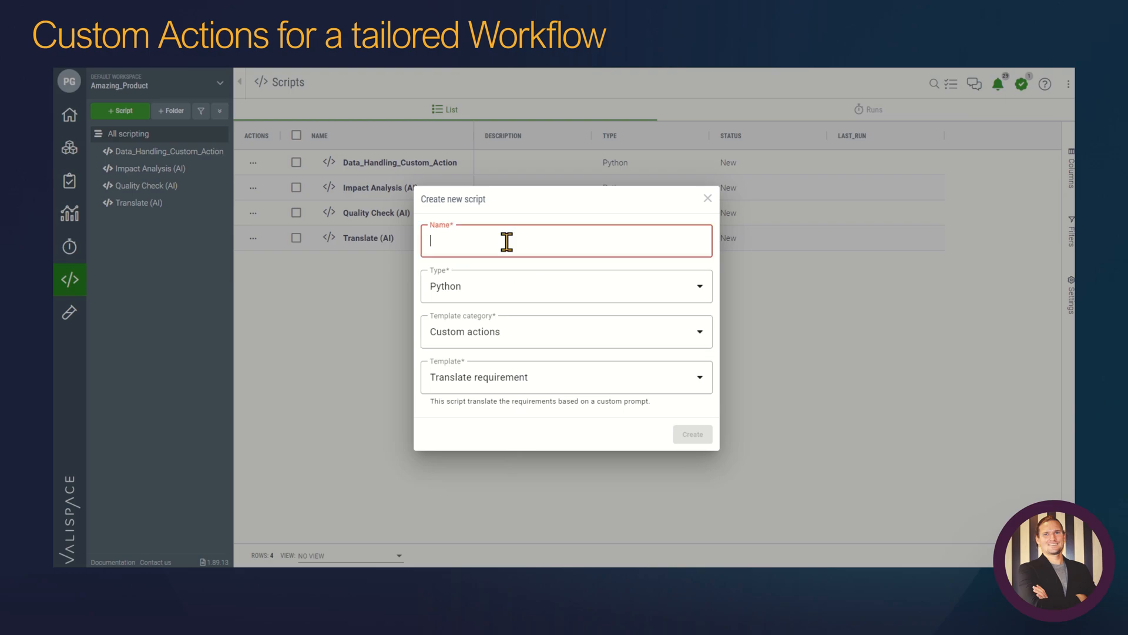
pyautogui.write('translate')
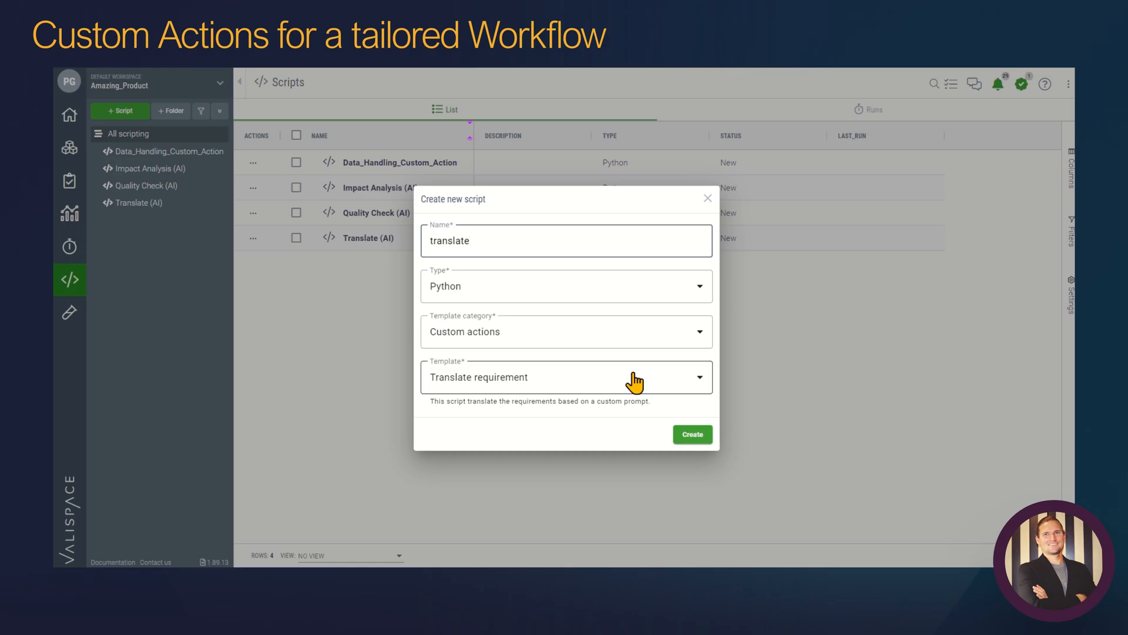
pyautogui.click(692, 438)
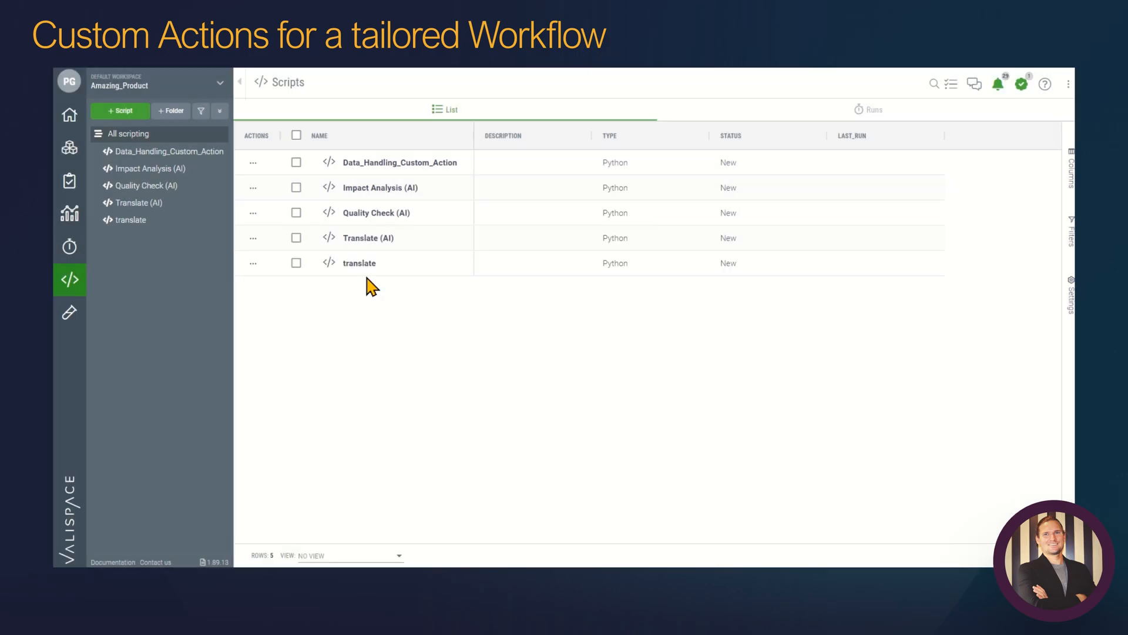
# - Open the translate script and set its domain value to "demonstration.valispace.com"
pyautogui.click(428, 263)
pyautogui.click(276, 220)
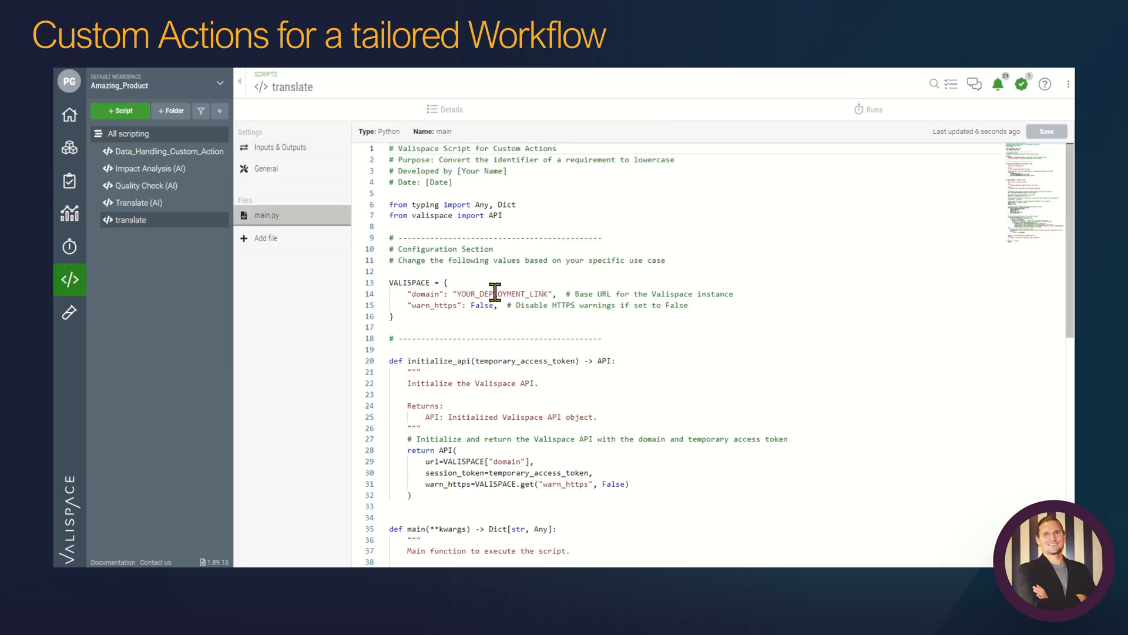
pyautogui.doubleClick(495, 292)
pyautogui.write('demonstration.valispace.com')
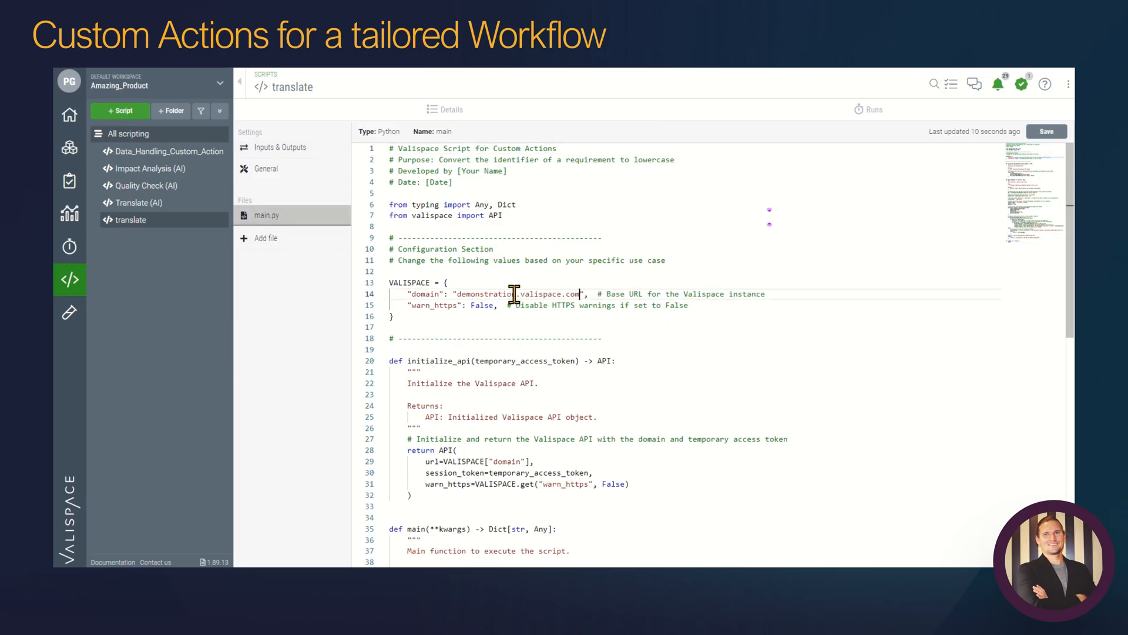
# - Set the script's custom_prompt to "Translate to French" and save the script
pyautogui.scroll(-1, 758, 378)
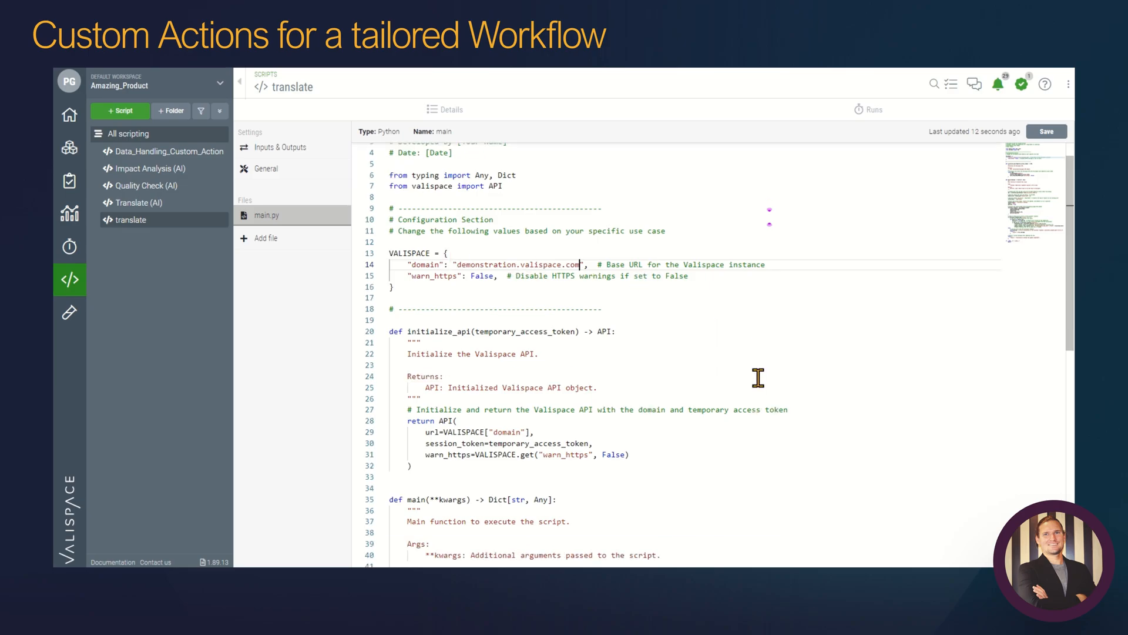
pyautogui.scroll(-5, 714, 352)
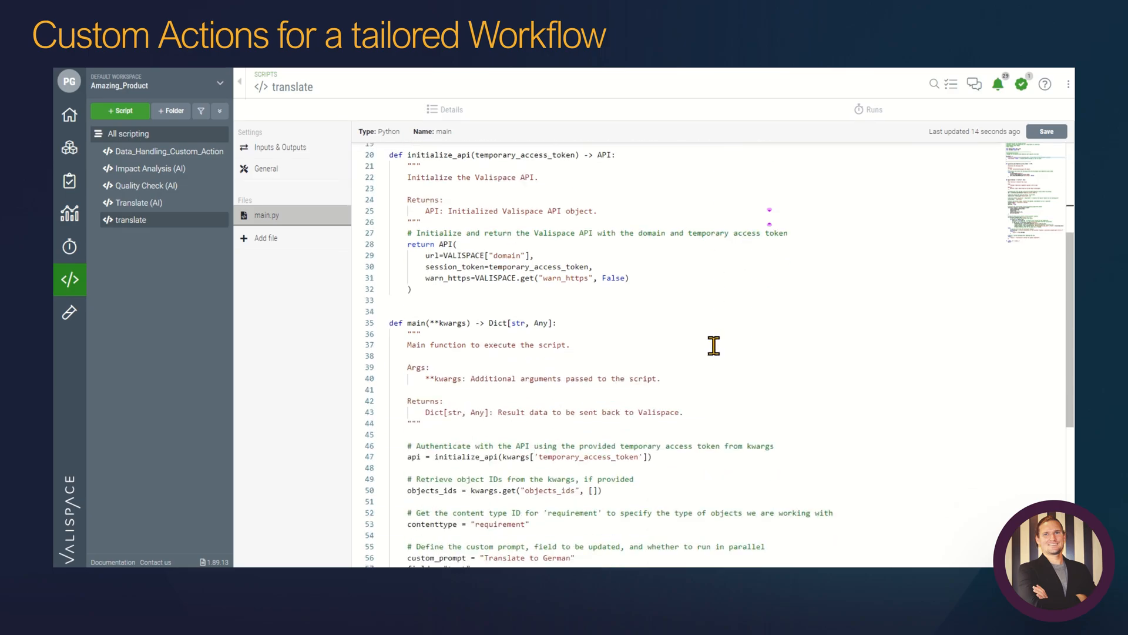
pyautogui.scroll(-3, 789, 360)
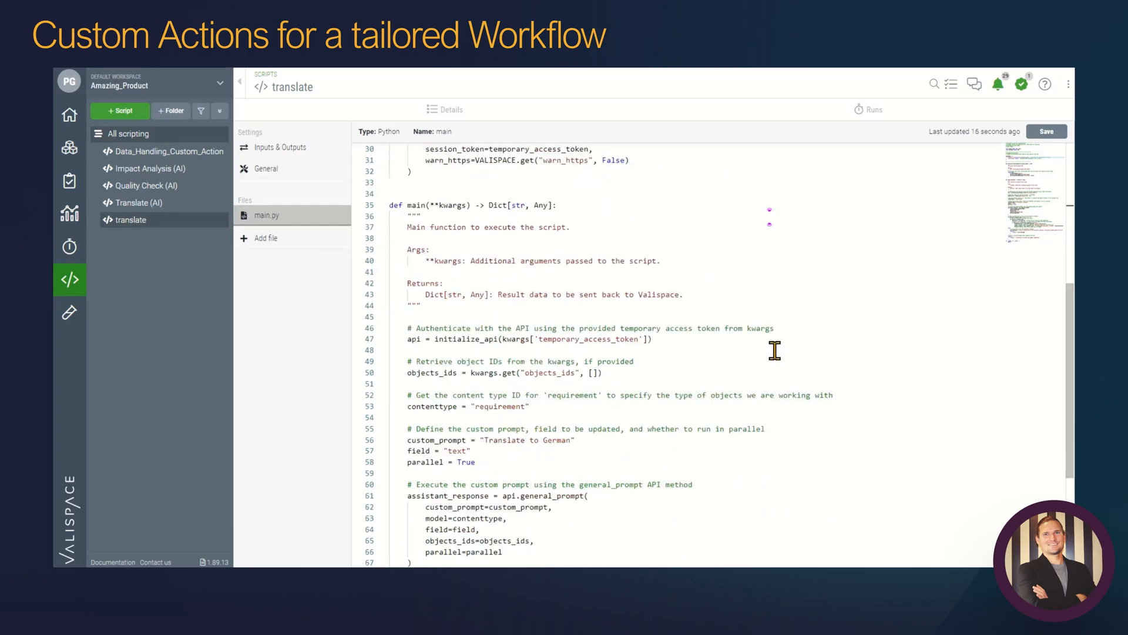
pyautogui.click(572, 442)
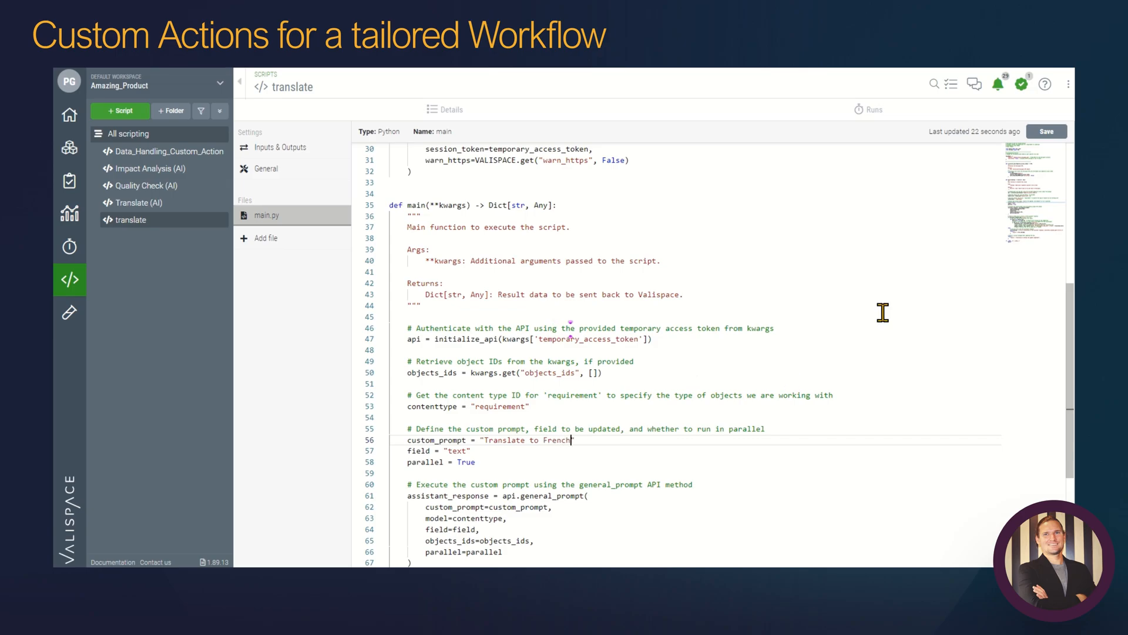
pyautogui.click(1046, 132)
# - Turn the script into a custom action placed on requirements, with a display setting named "translate to french"
pyautogui.click(267, 171)
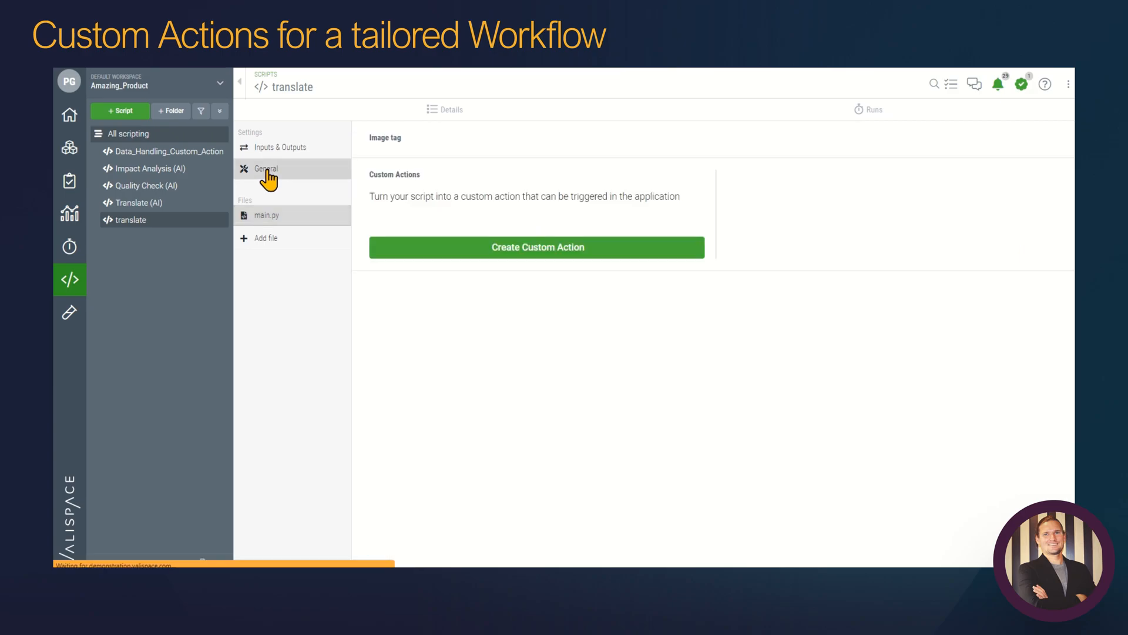
pyautogui.click(541, 265)
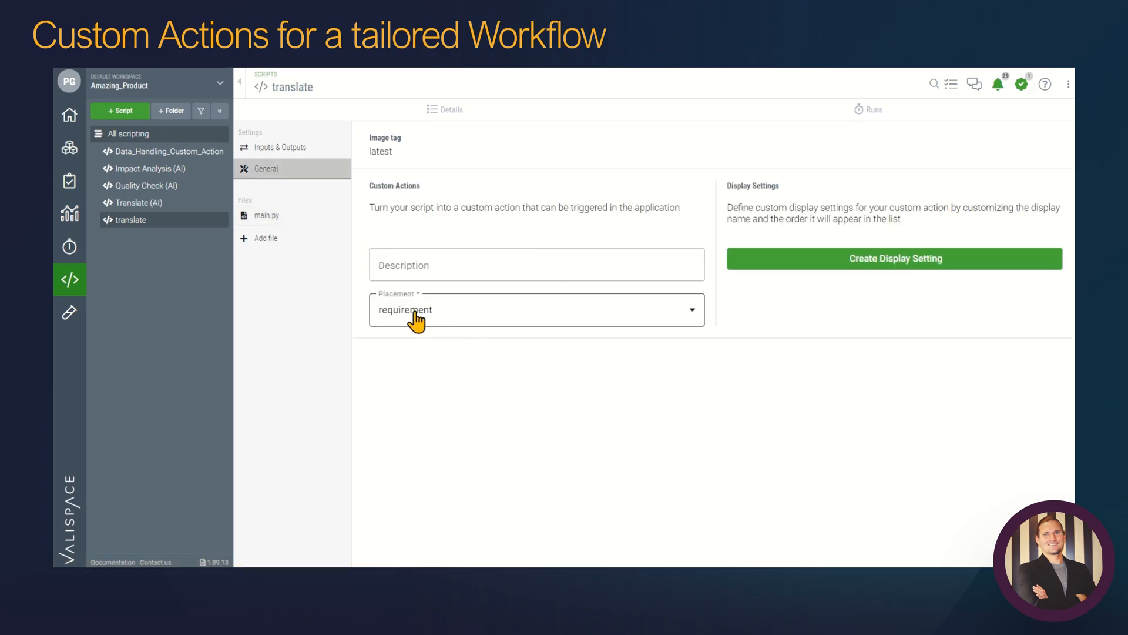
pyautogui.click(464, 317)
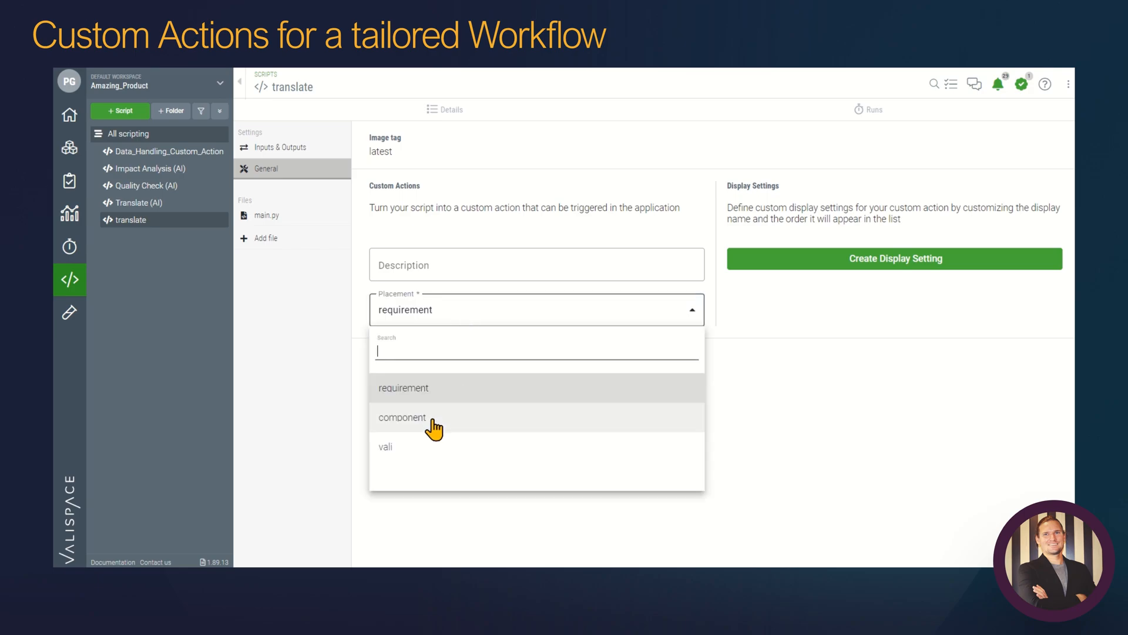
pyautogui.click(845, 413)
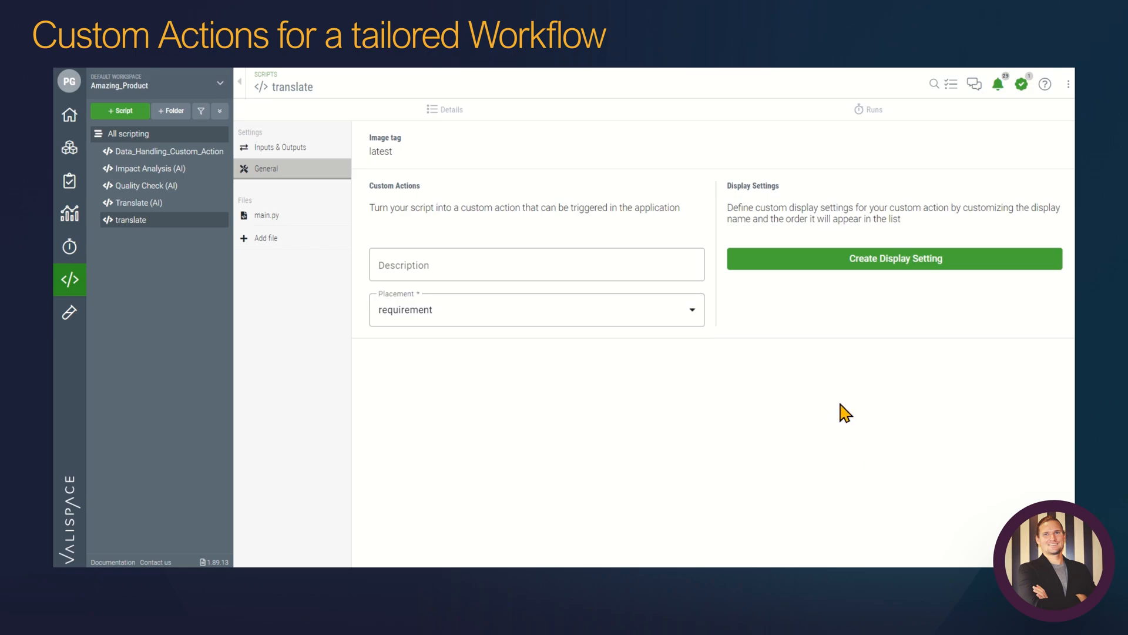
pyautogui.click(904, 260)
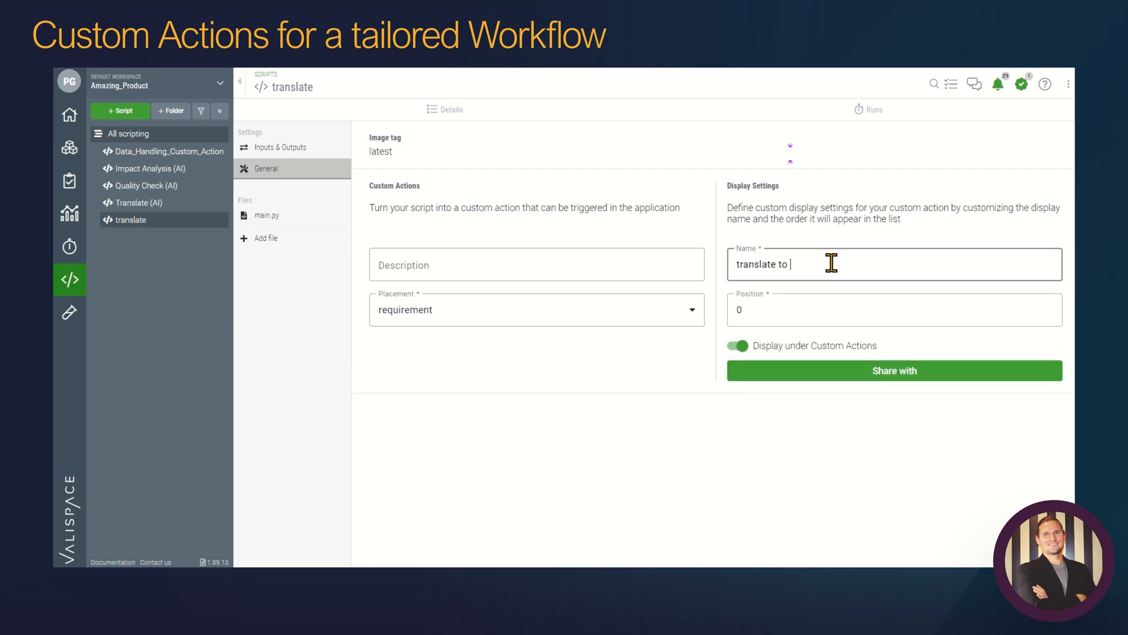
pyautogui.click(644, 411)
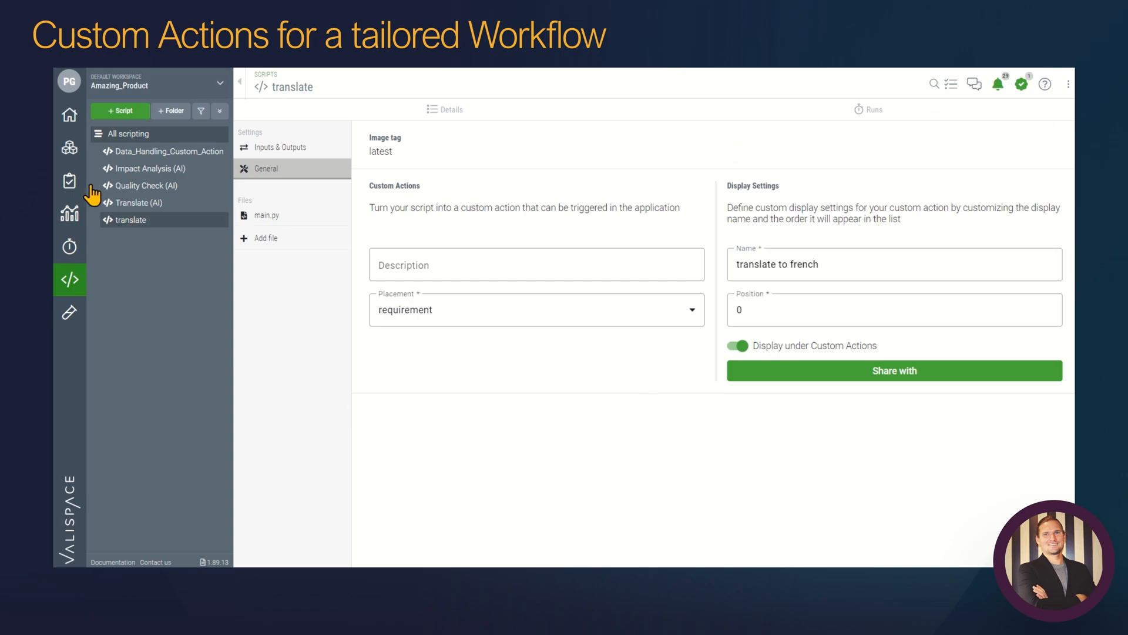
# - Run the "translate to french" custom action on requirement SYS-PROP-2 in Propulsion_system_Spec
pyautogui.click(70, 187)
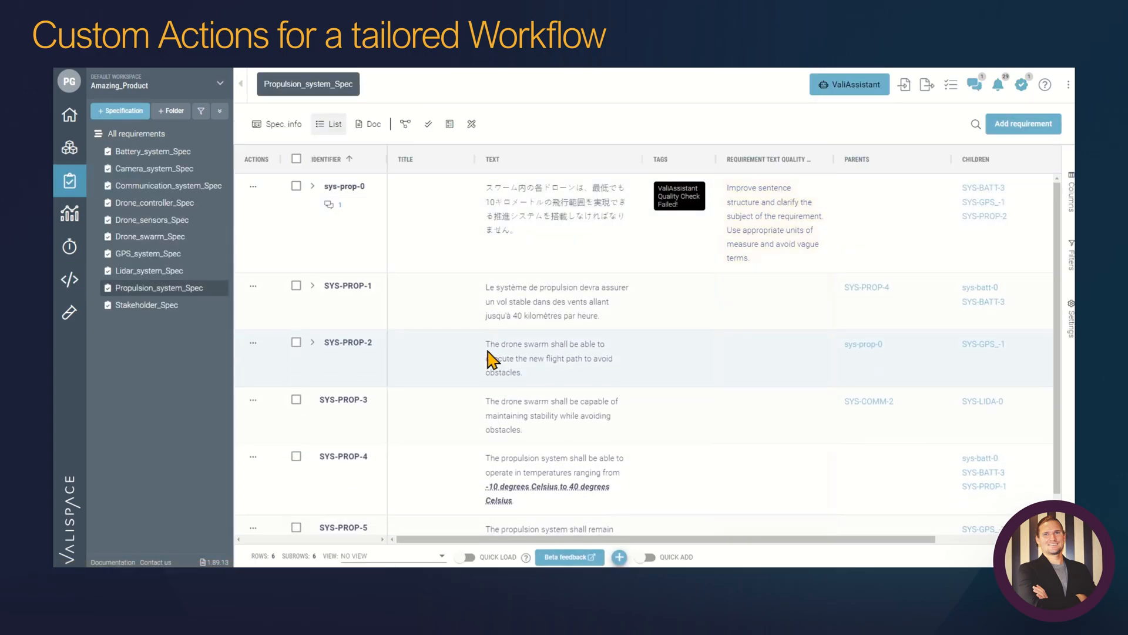
pyautogui.click(253, 345)
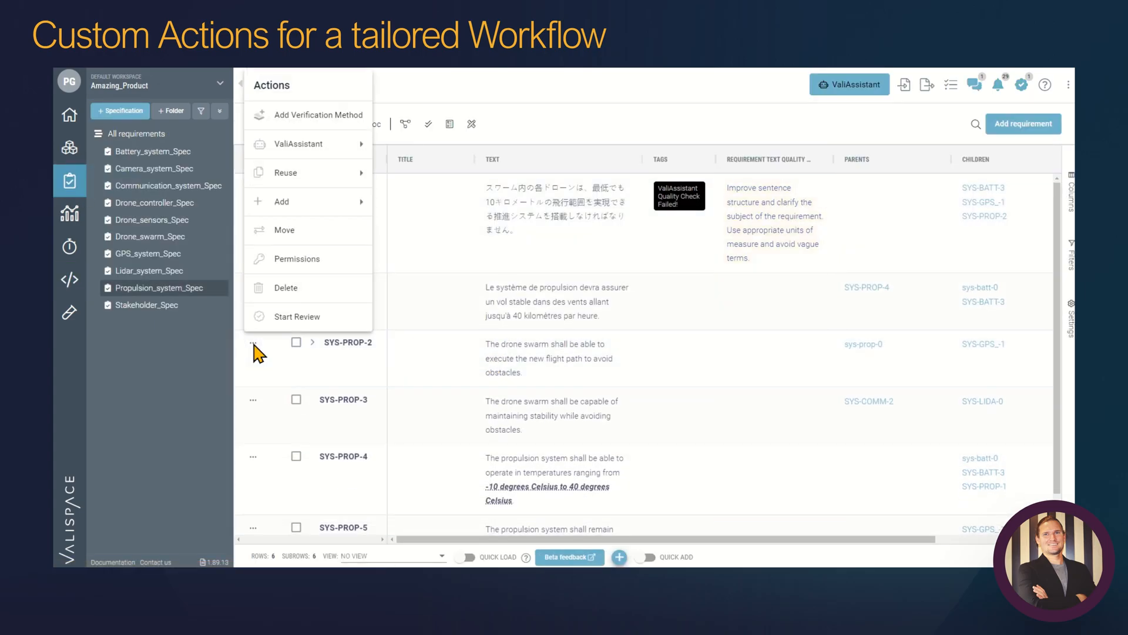
pyautogui.moveTo(312, 155)
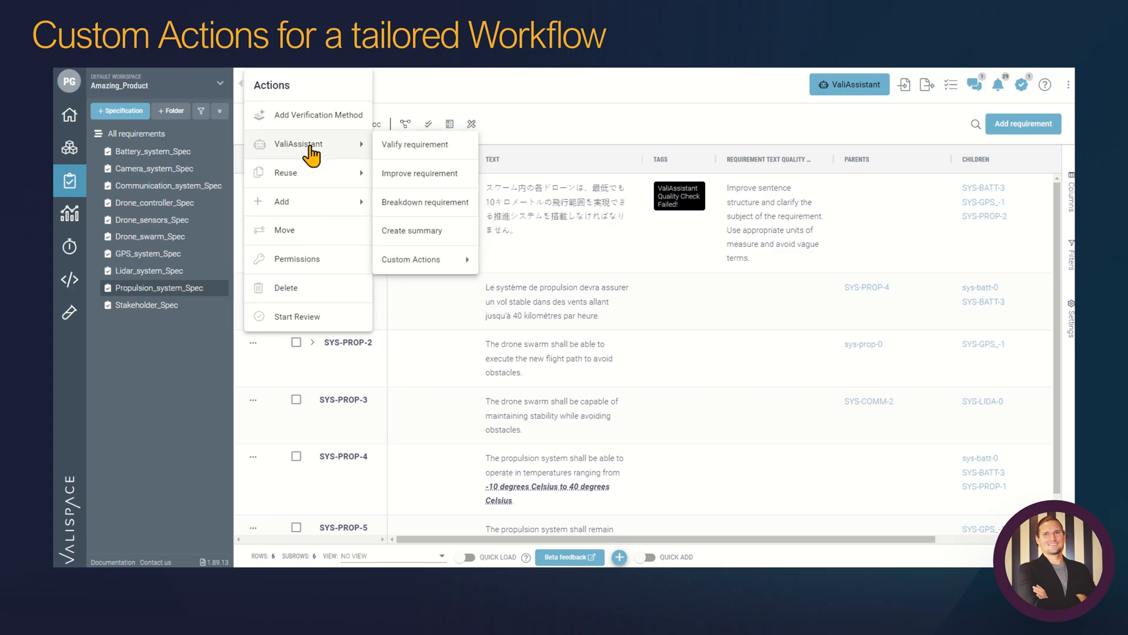
pyautogui.moveTo(417, 268)
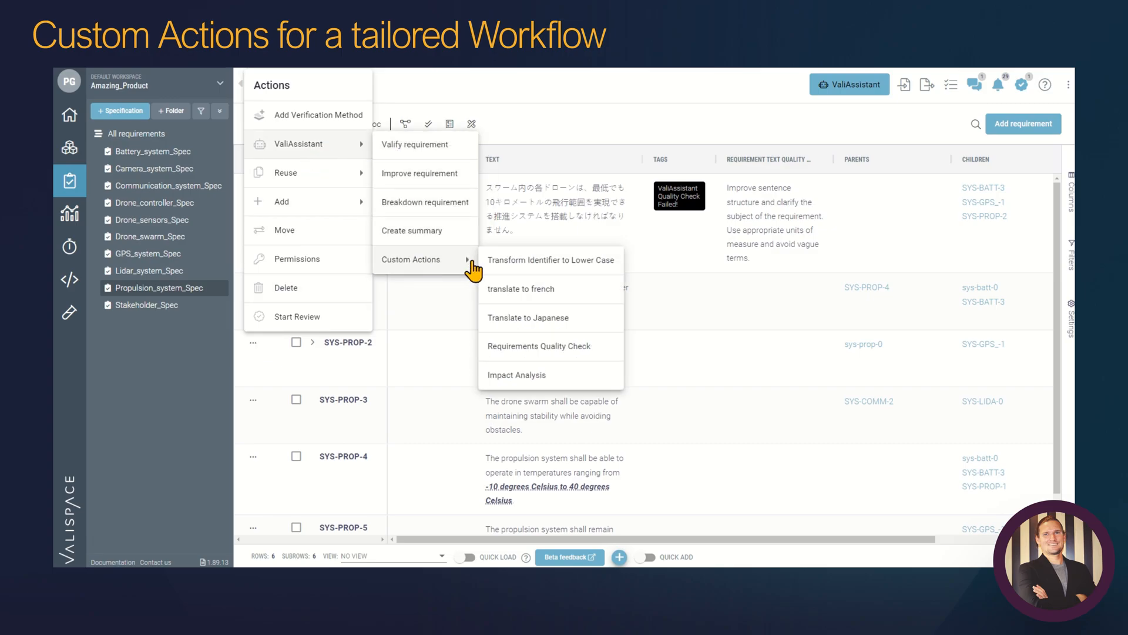
pyautogui.click(541, 289)
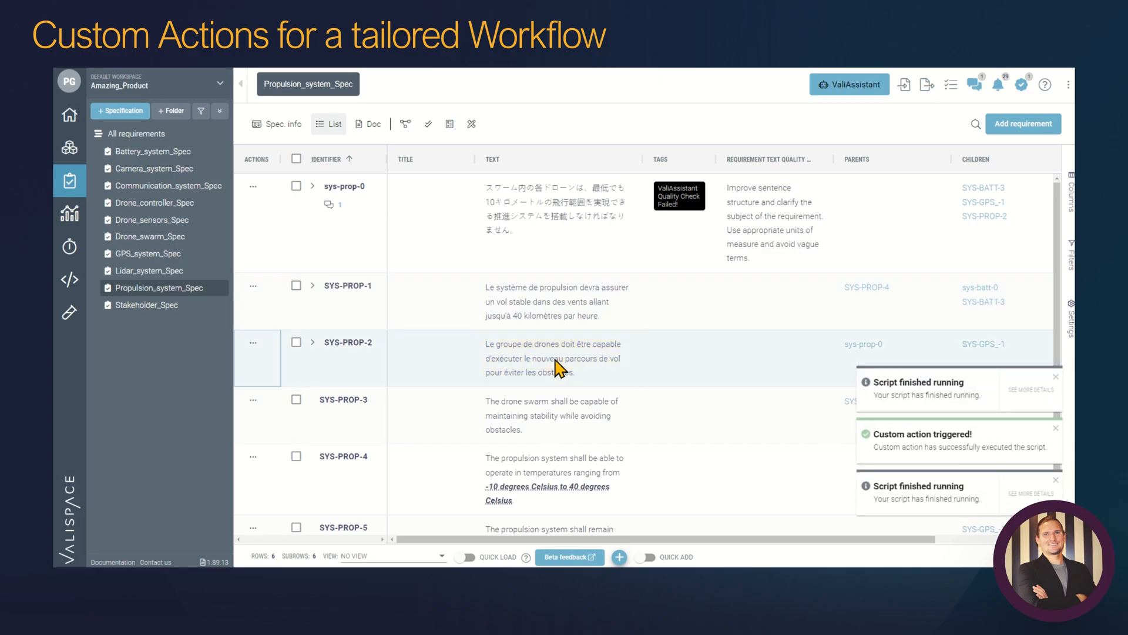
# - Open the latest run of the translate script to check its status and log
pyautogui.click(69, 279)
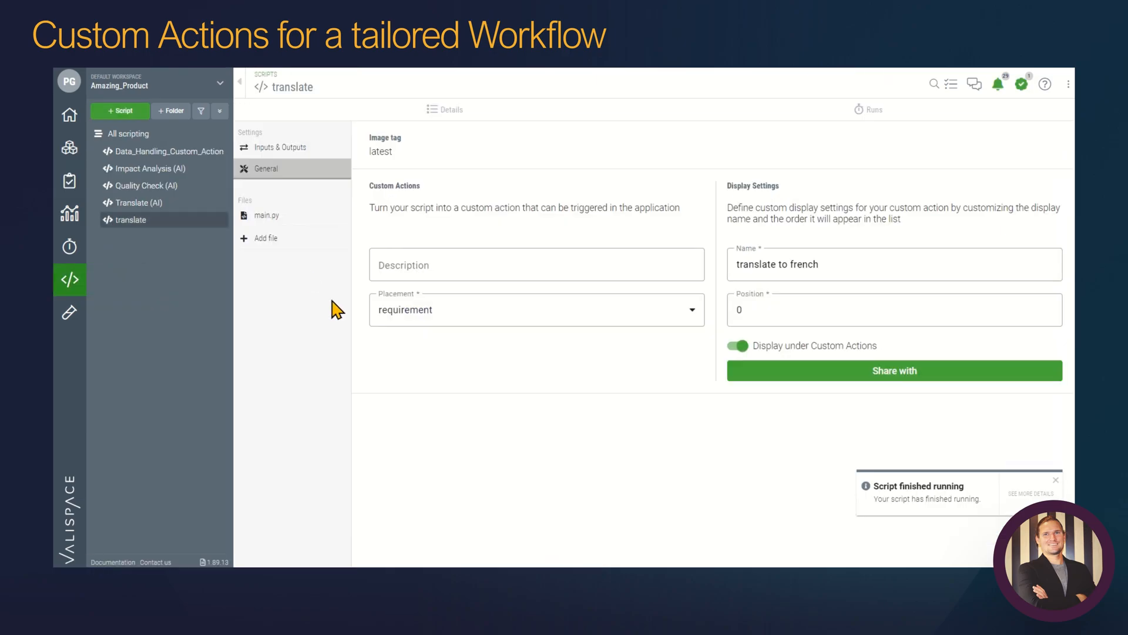
pyautogui.click(868, 112)
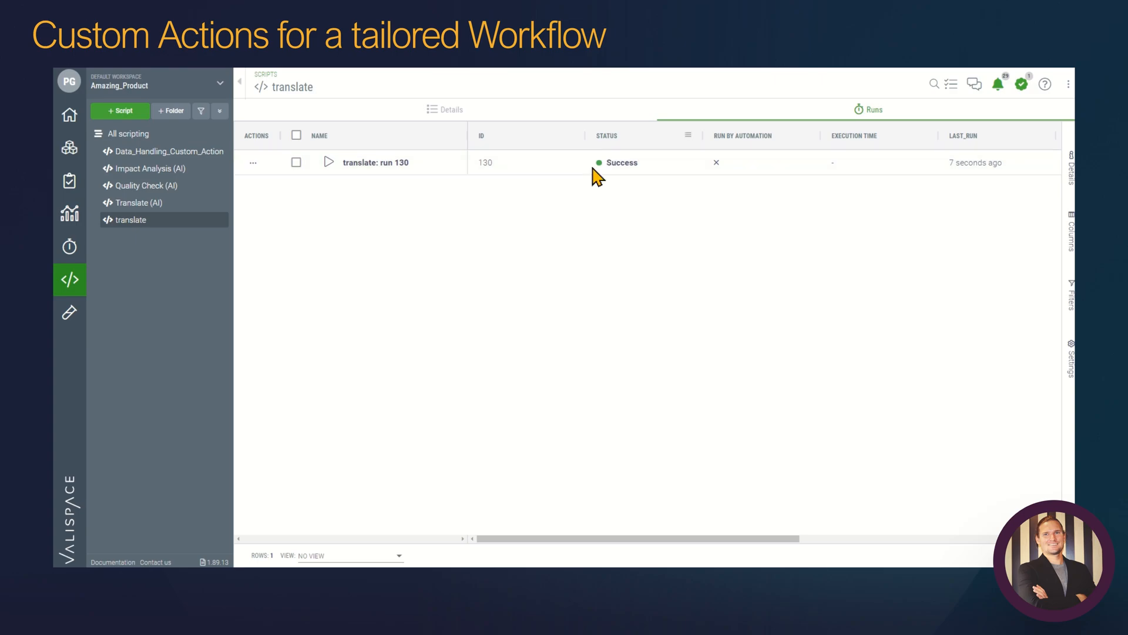
pyautogui.click(381, 174)
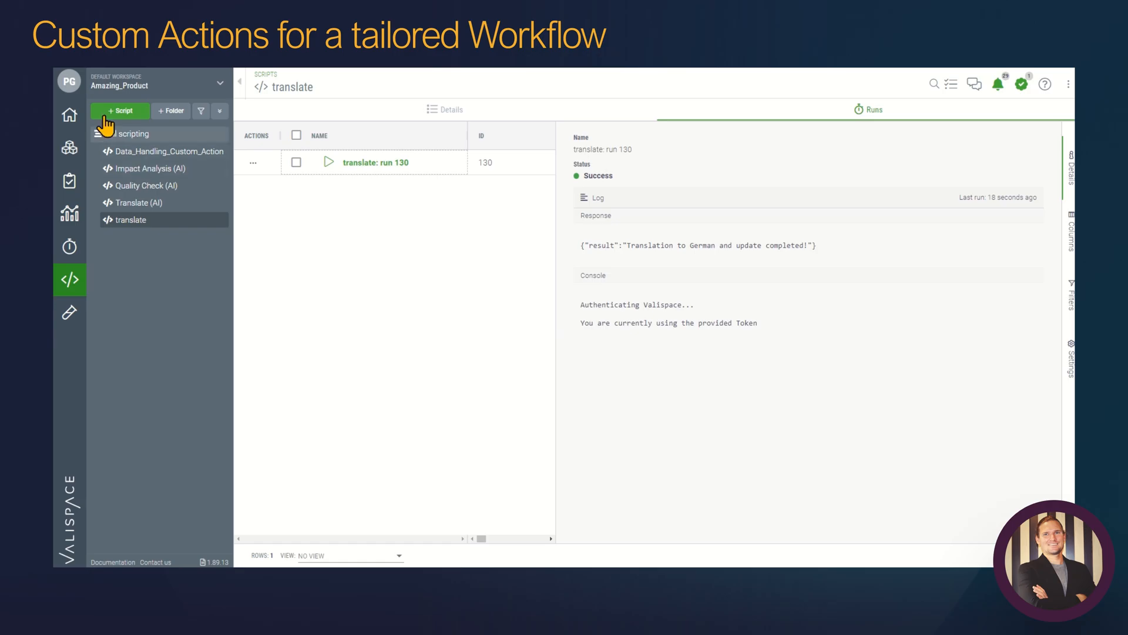
# - Open the Custom Actions overview in the user settings to review the configured actions
pyautogui.click(70, 87)
pyautogui.click(106, 142)
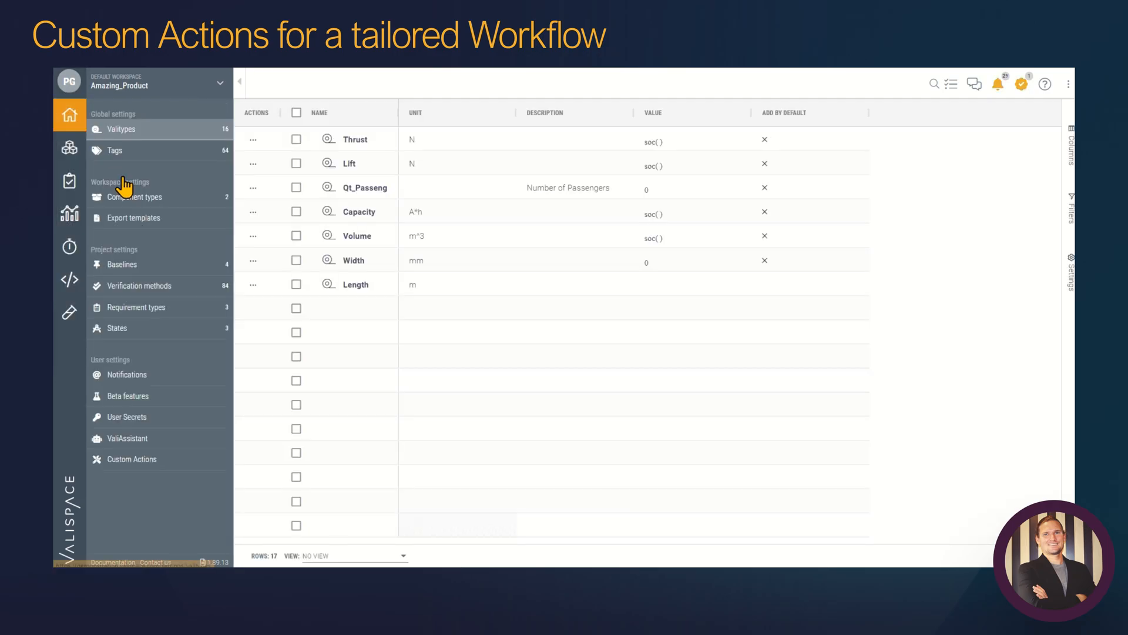
pyautogui.click(144, 460)
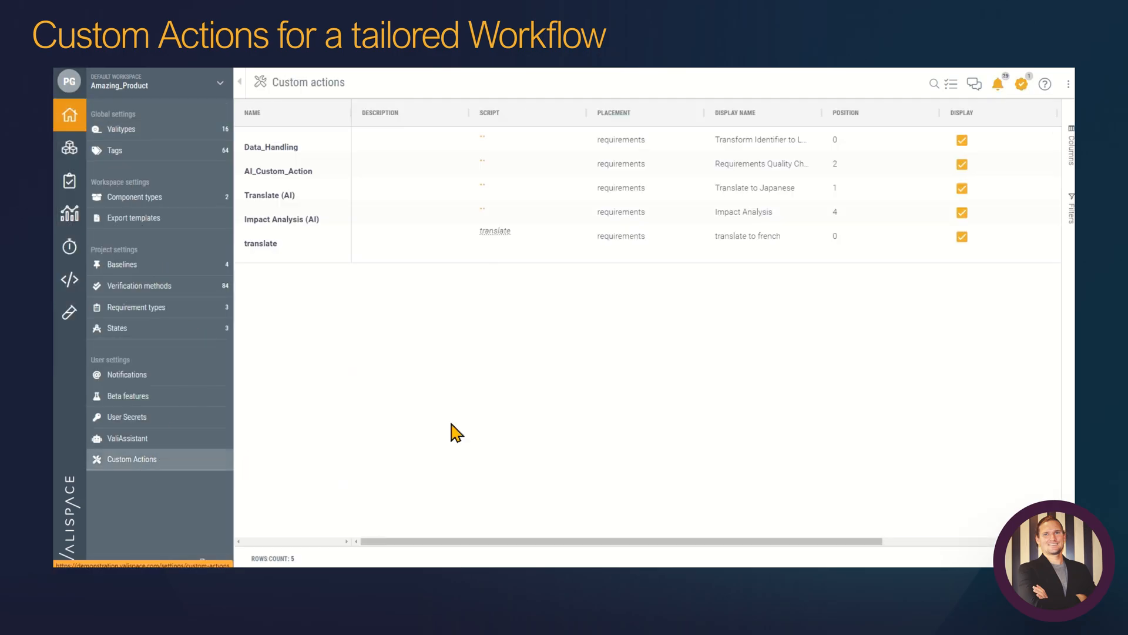